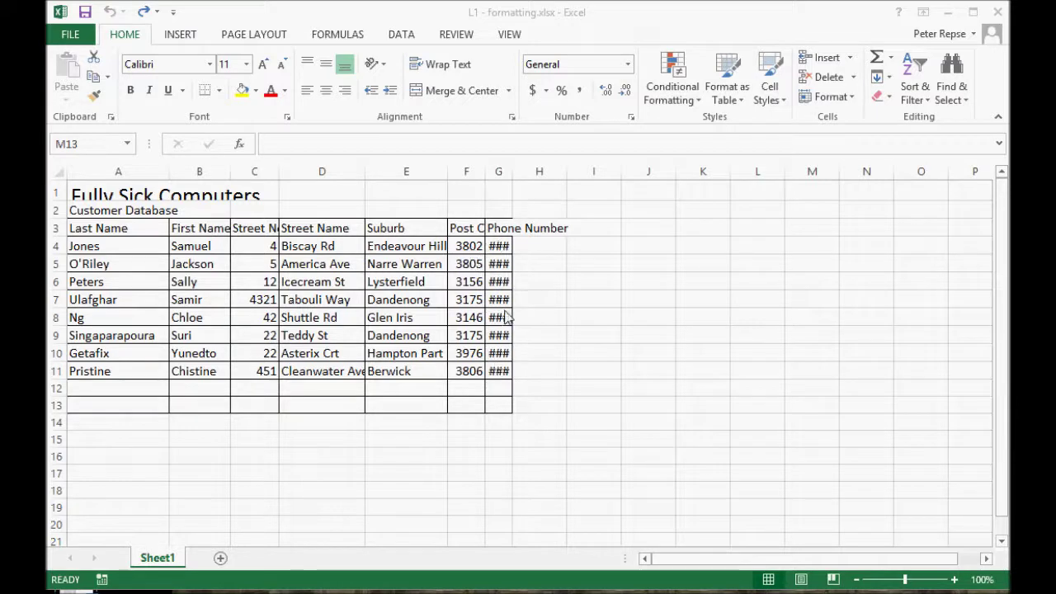
# Step: AutoFit columns G, F and C to show full phone numbers and the Post Code and Street No. headings
pyautogui.click(498, 246)
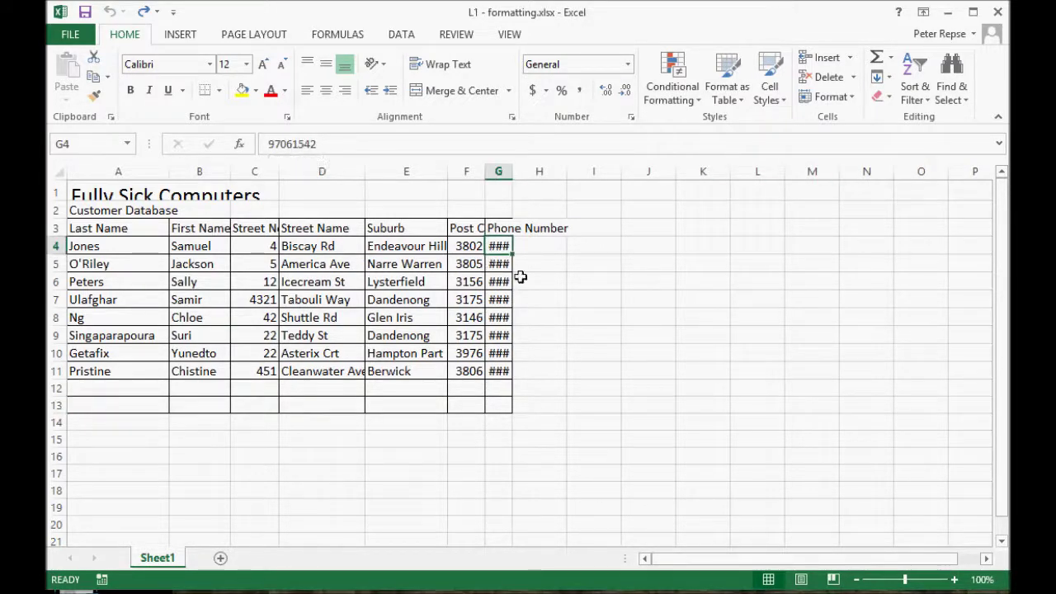
pyautogui.click(547, 297)
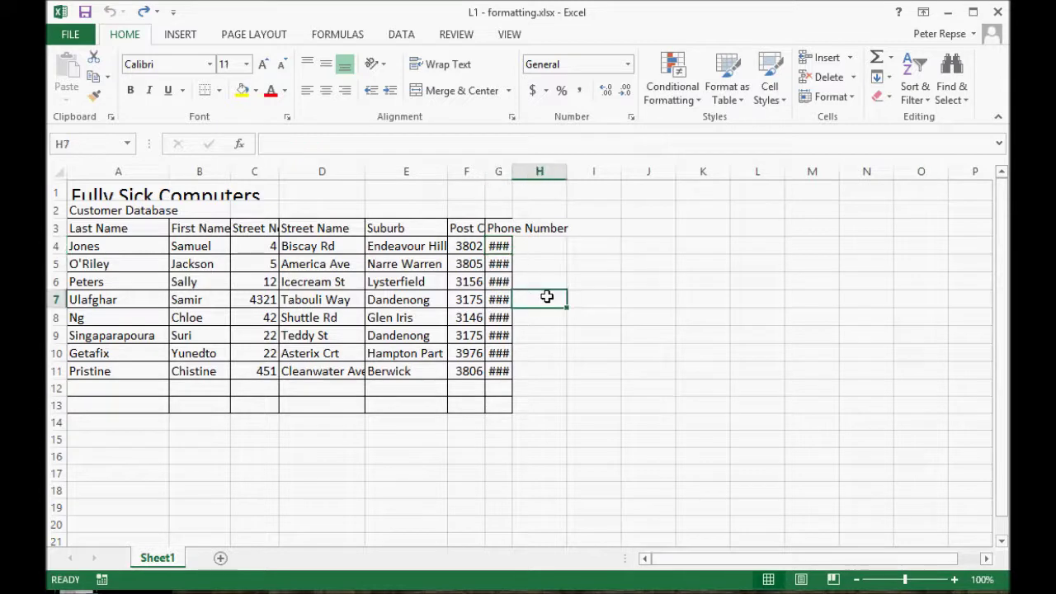
pyautogui.click(501, 173)
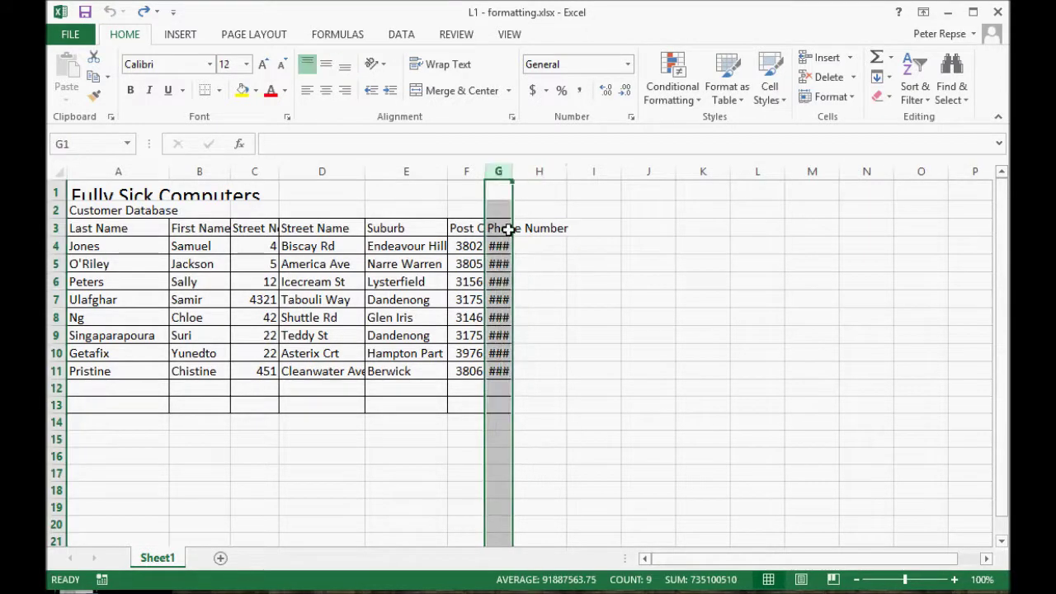
pyautogui.doubleClick(514, 172)
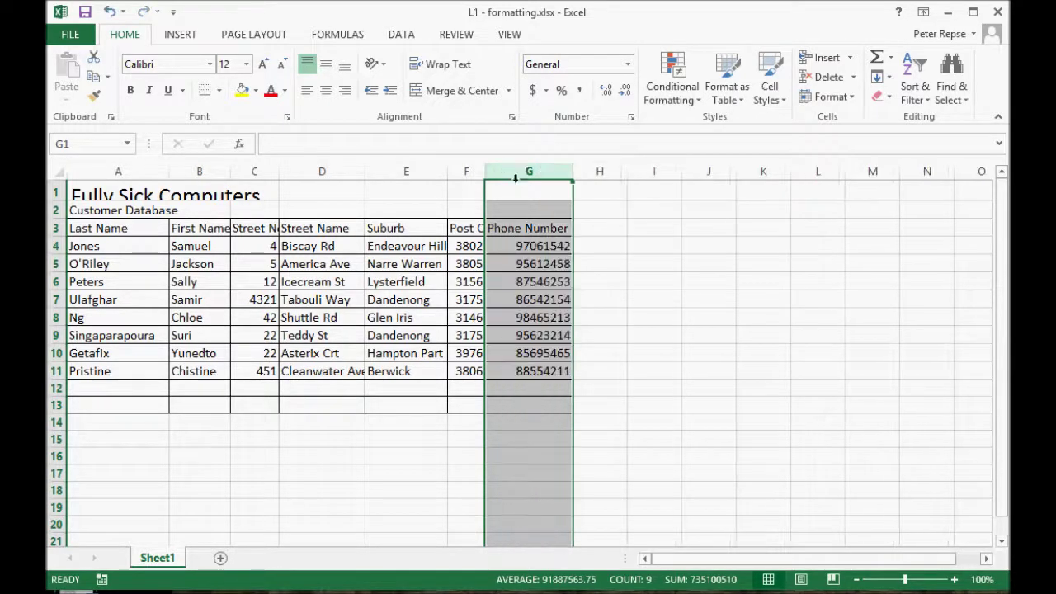
pyautogui.click(631, 321)
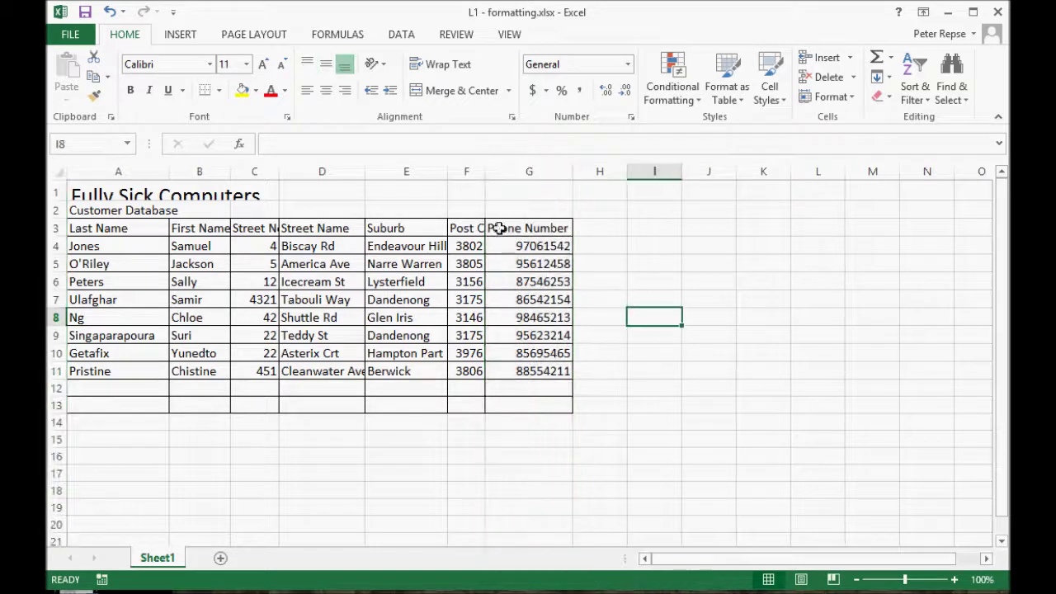
pyautogui.doubleClick(485, 173)
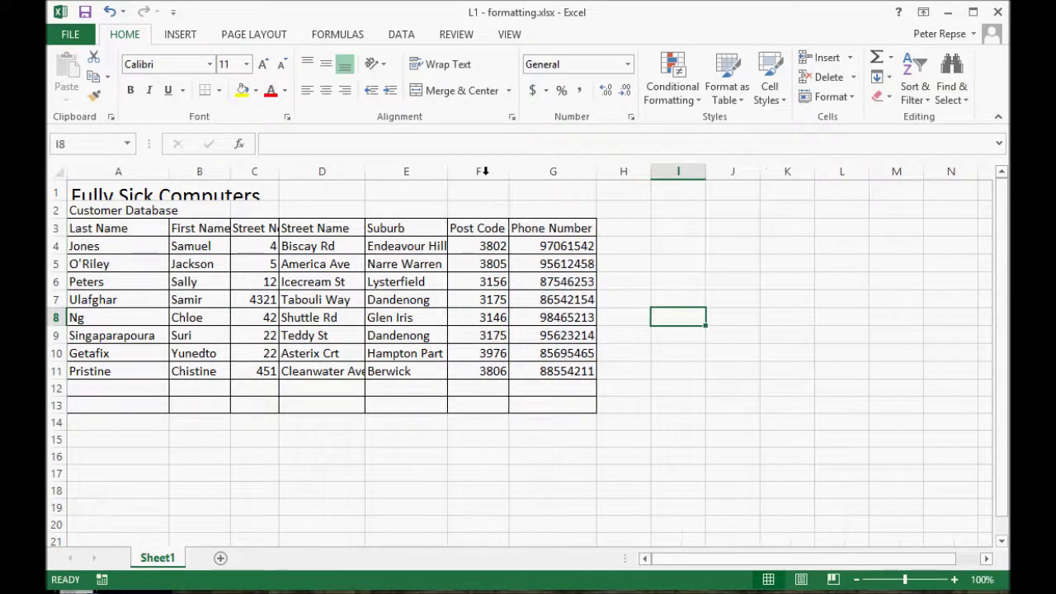
pyautogui.doubleClick(280, 172)
pyautogui.click(400, 471)
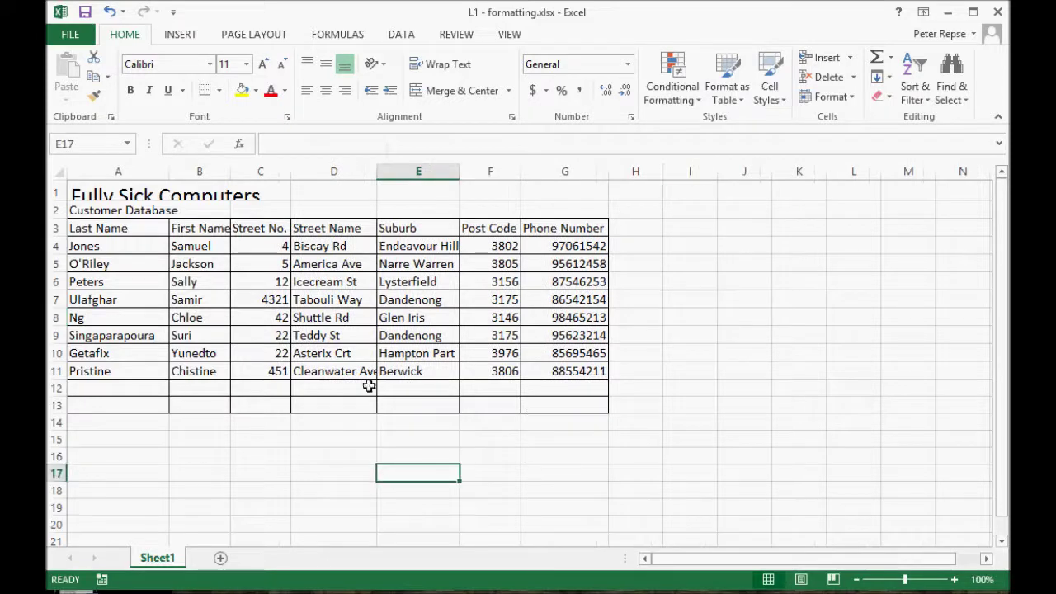
# Step: Auto-fit every column width and every row height so row 1 shows the whole title
pyautogui.click(52, 166)
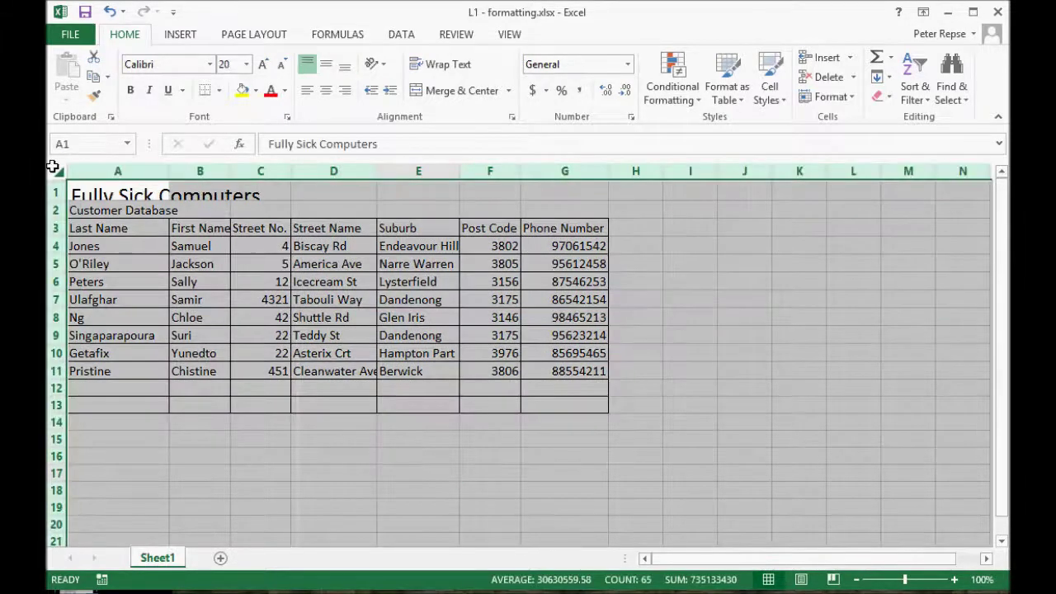
pyautogui.doubleClick(232, 171)
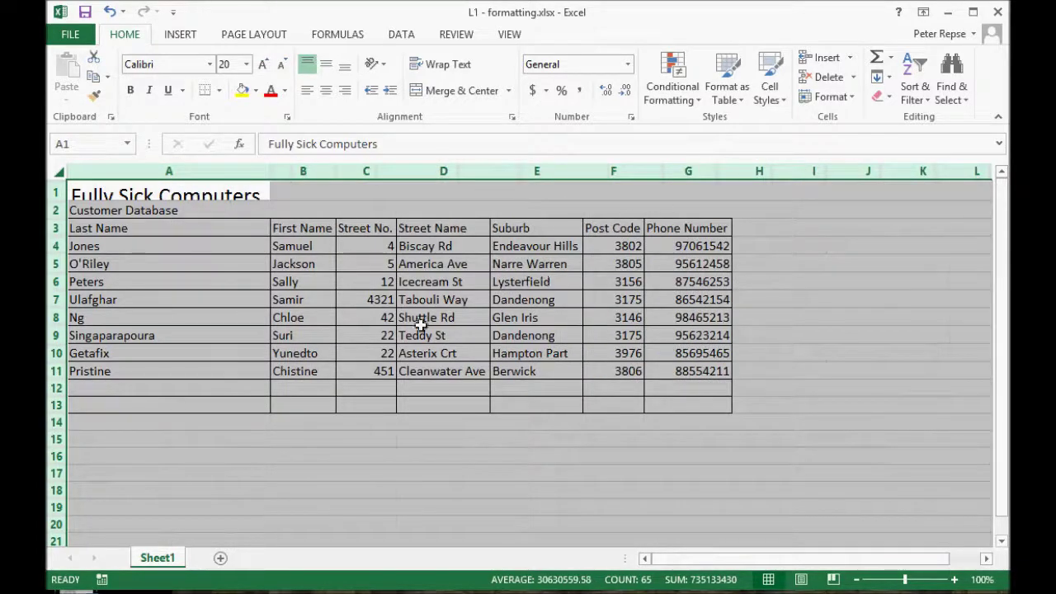
pyautogui.click(209, 444)
pyautogui.click(52, 167)
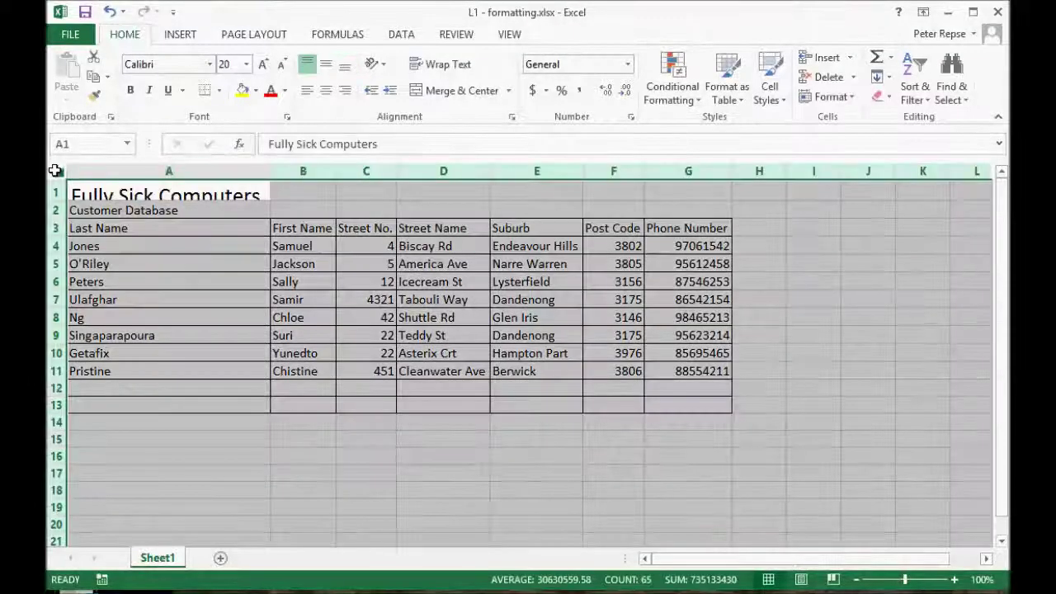
pyautogui.doubleClick(58, 217)
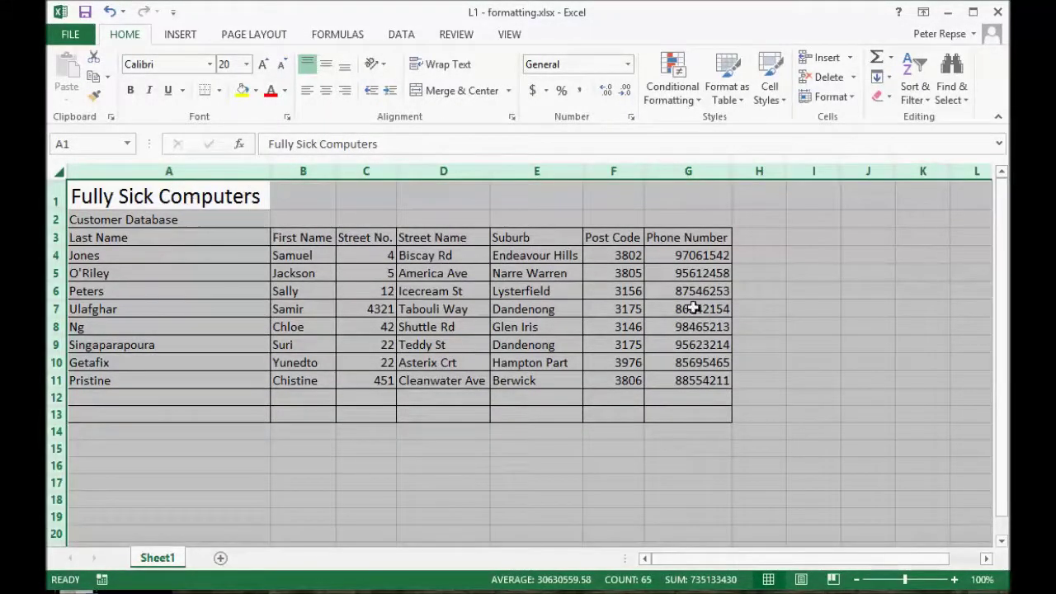
pyautogui.click(403, 460)
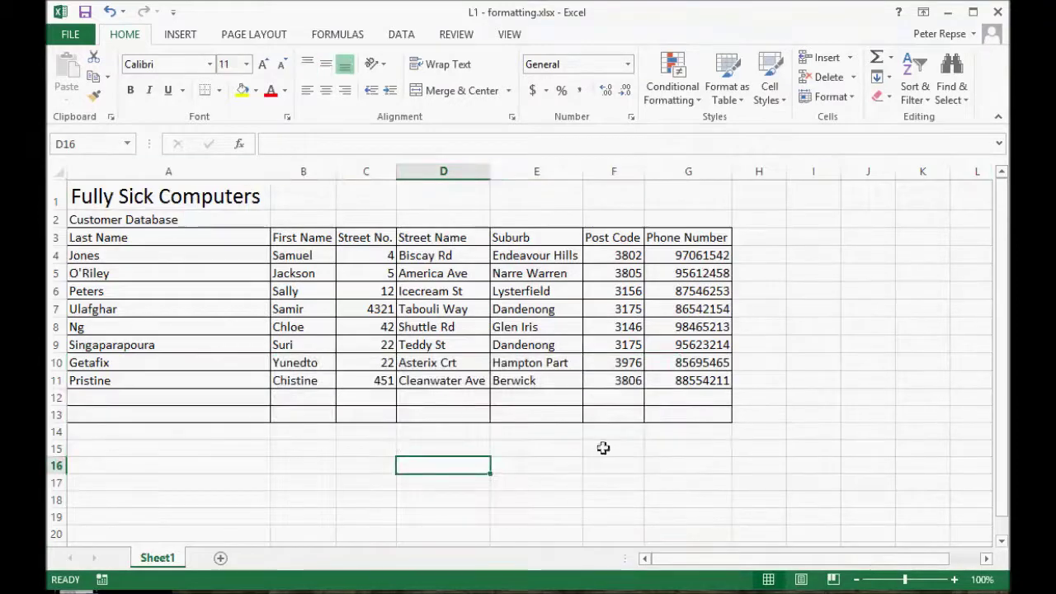
pyautogui.click(656, 483)
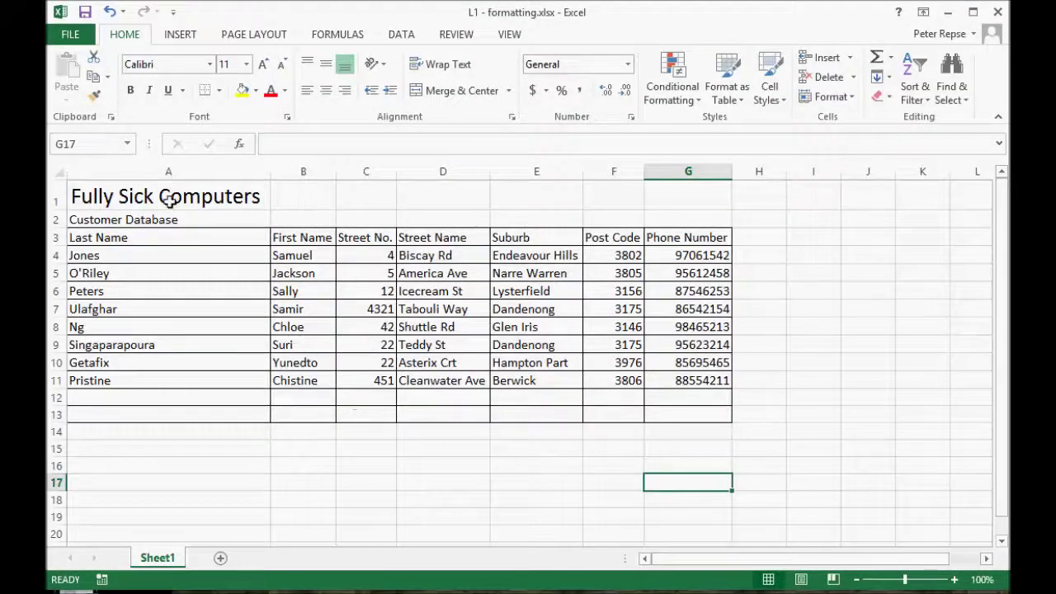
# Step: Merge and centre the Fully Sick Computers title across A1:G1
pyautogui.moveTo(85, 196); pyautogui.dragTo(653, 213)
pyautogui.click(630, 486)
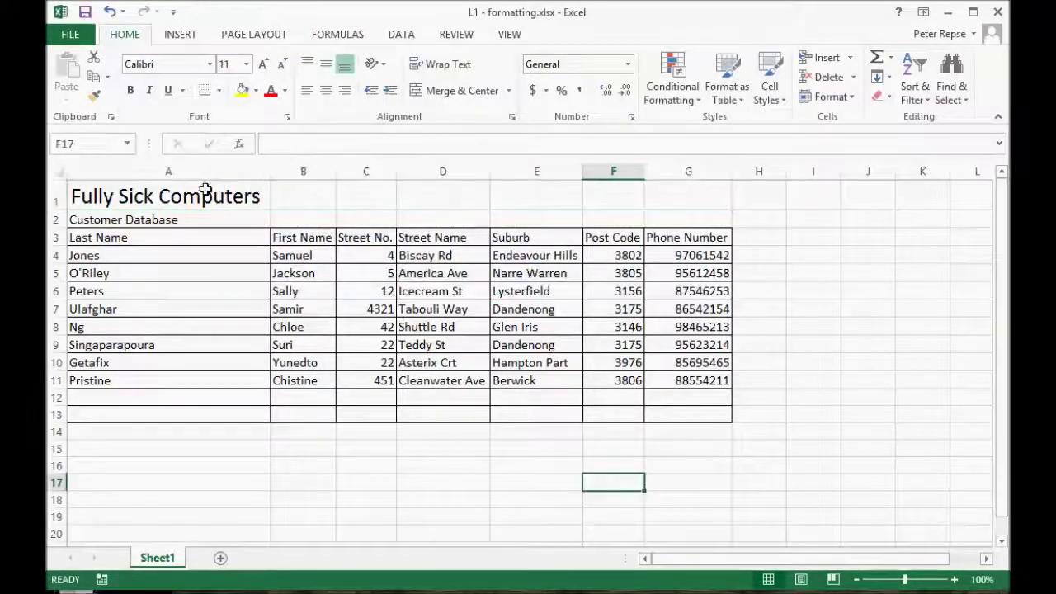
pyautogui.click(207, 191)
pyautogui.moveTo(233, 191); pyautogui.dragTo(685, 199)
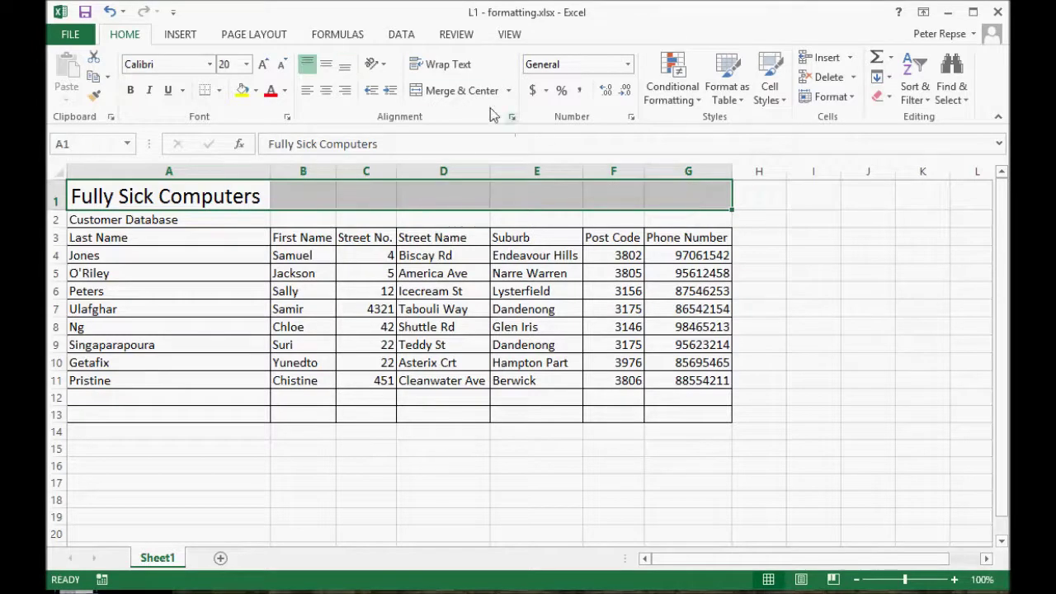
pyautogui.click(435, 92)
pyautogui.click(792, 293)
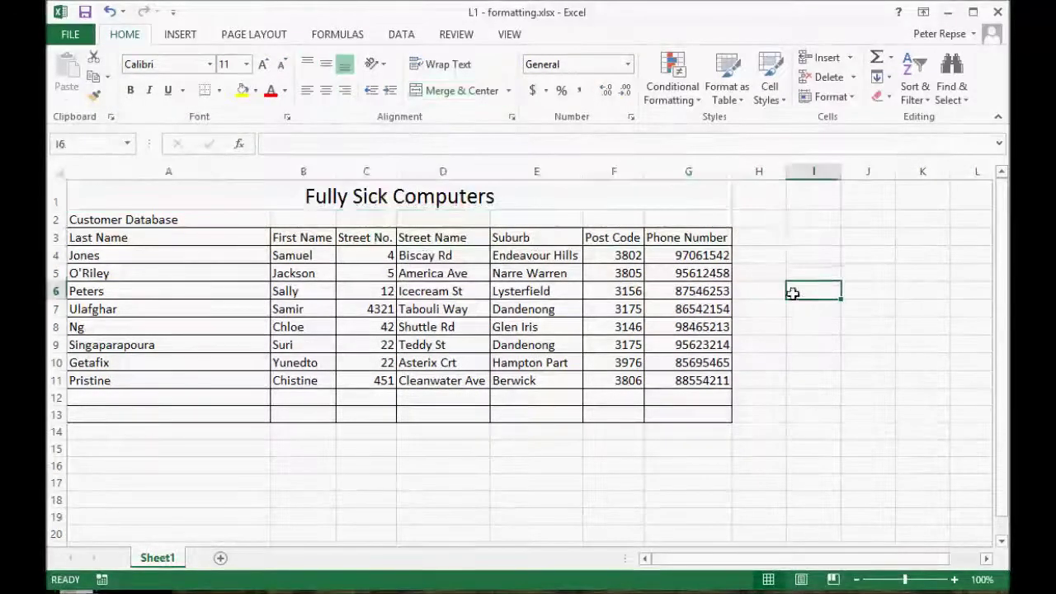
# Step: Merge and centre the Customer Database subtitle across A2:G2
pyautogui.click(130, 217)
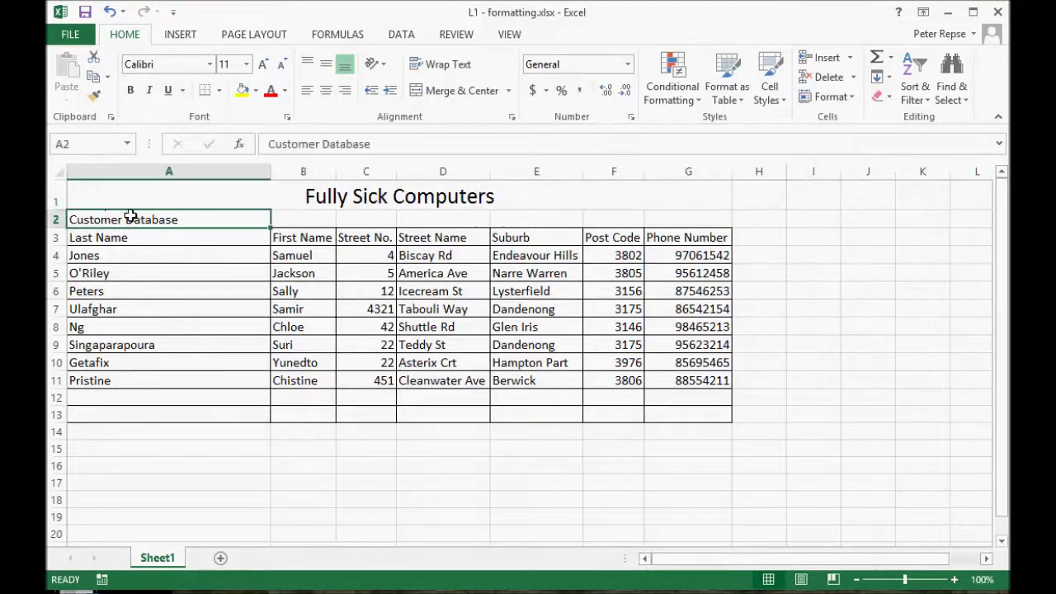
pyautogui.moveTo(130, 217); pyautogui.dragTo(690, 221)
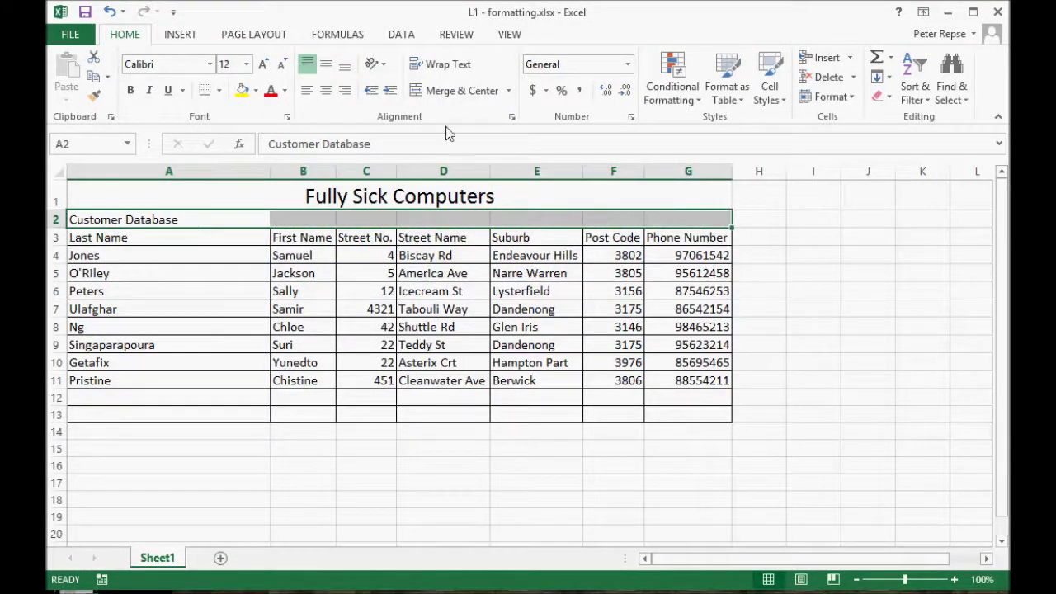
pyautogui.click(450, 91)
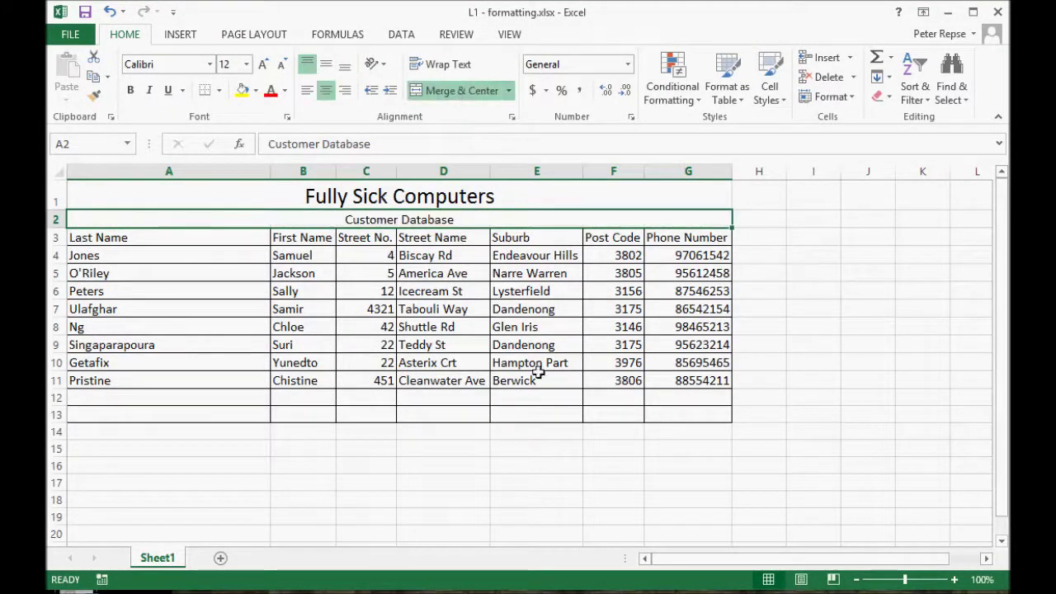
pyautogui.click(465, 484)
# Step: Fill the merged title and subtitle cells blue-grey
pyautogui.click(340, 198)
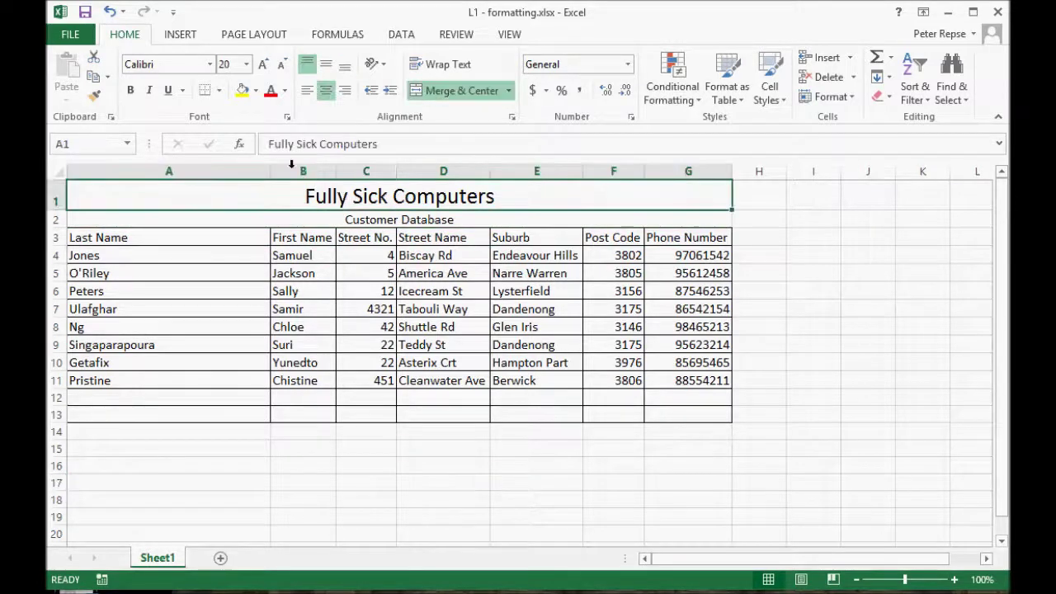
pyautogui.click(255, 90)
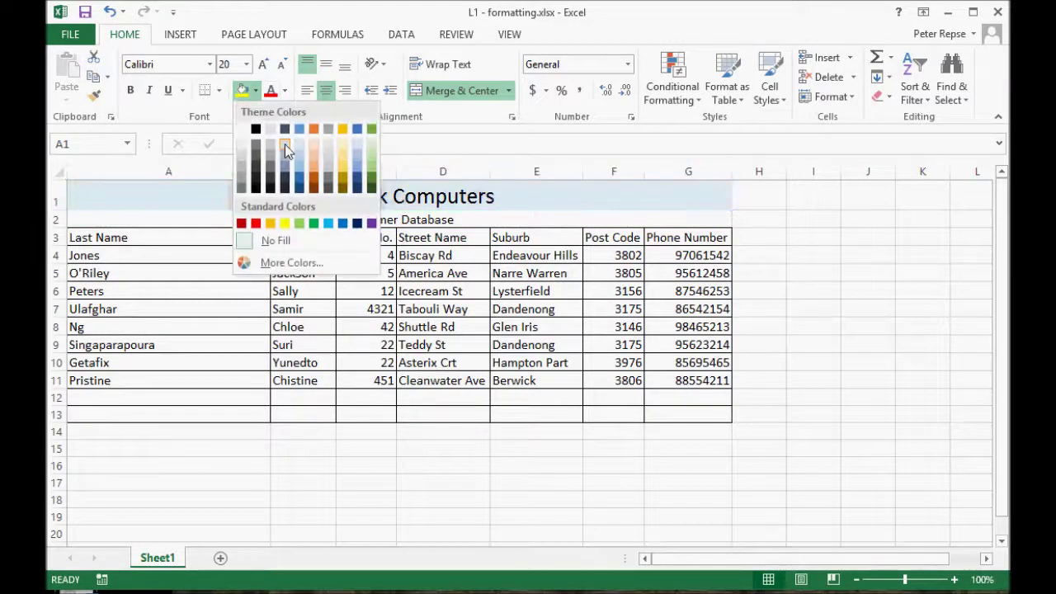
pyautogui.click(284, 144)
pyautogui.click(389, 219)
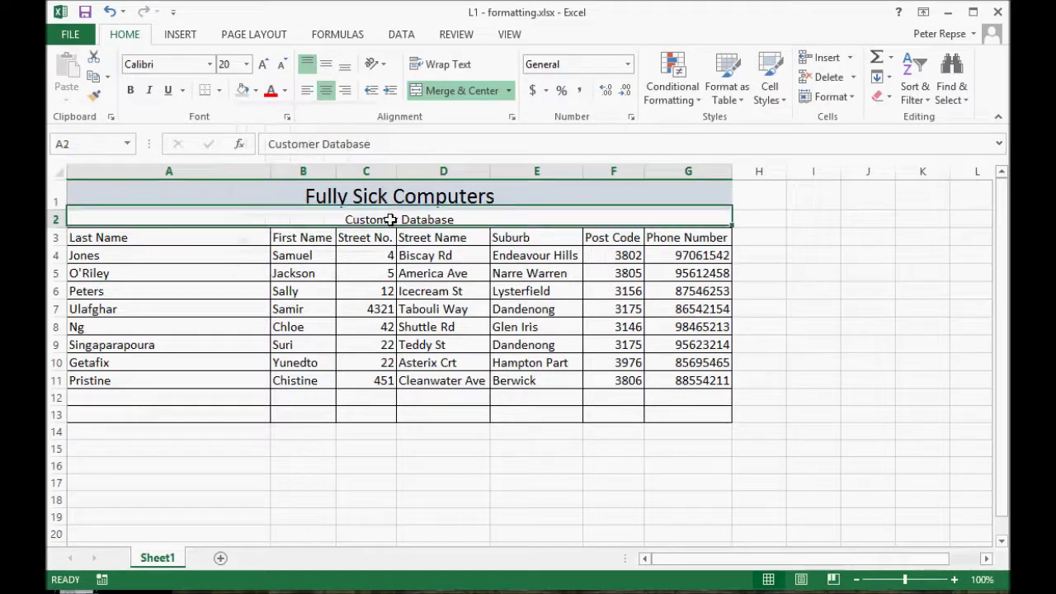
pyautogui.click(242, 90)
pyautogui.click(437, 464)
# Step: Apply All Borders to the title and subtitle rows
pyautogui.moveTo(220, 199); pyautogui.dragTo(239, 208)
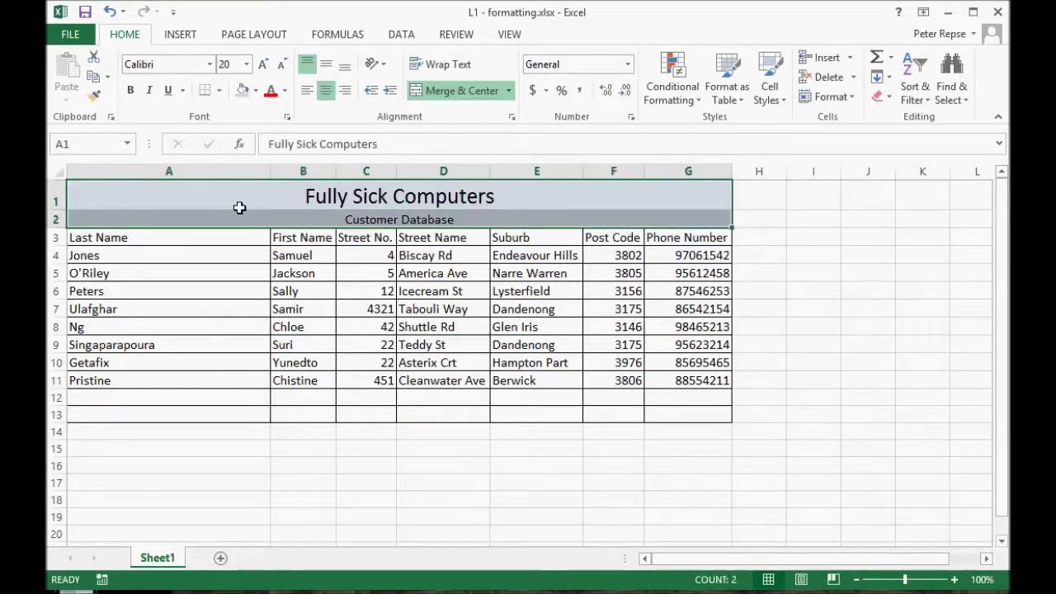
pyautogui.click(219, 91)
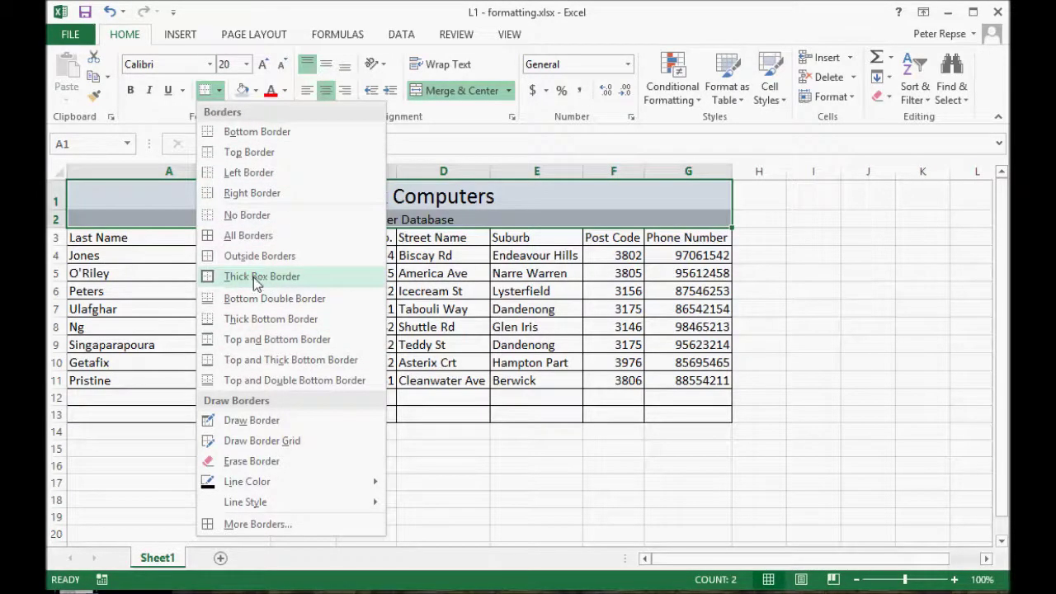
pyautogui.moveTo(302, 503)
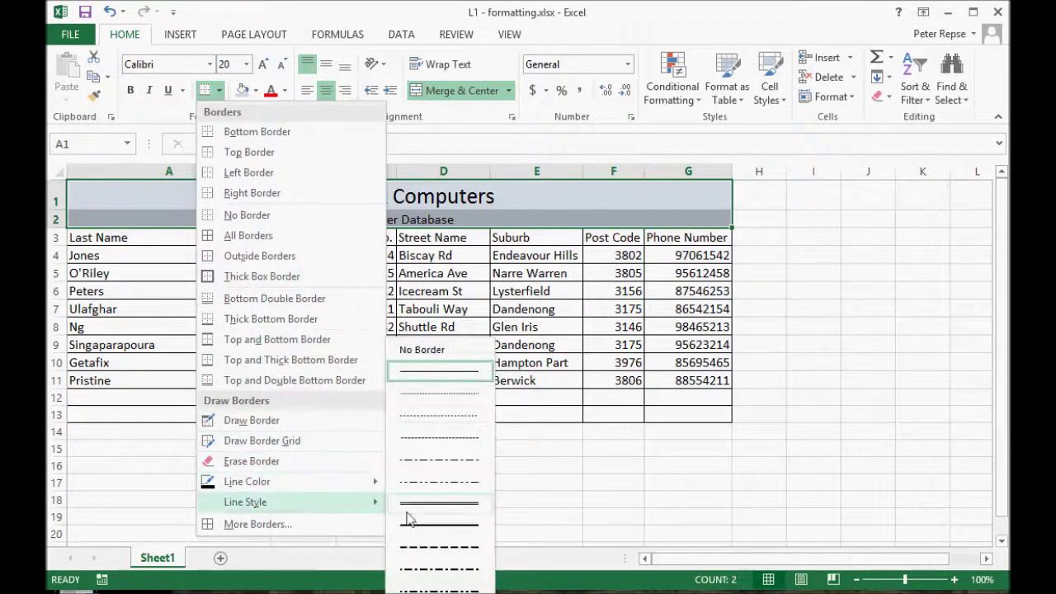
pyautogui.click(238, 237)
pyautogui.click(432, 498)
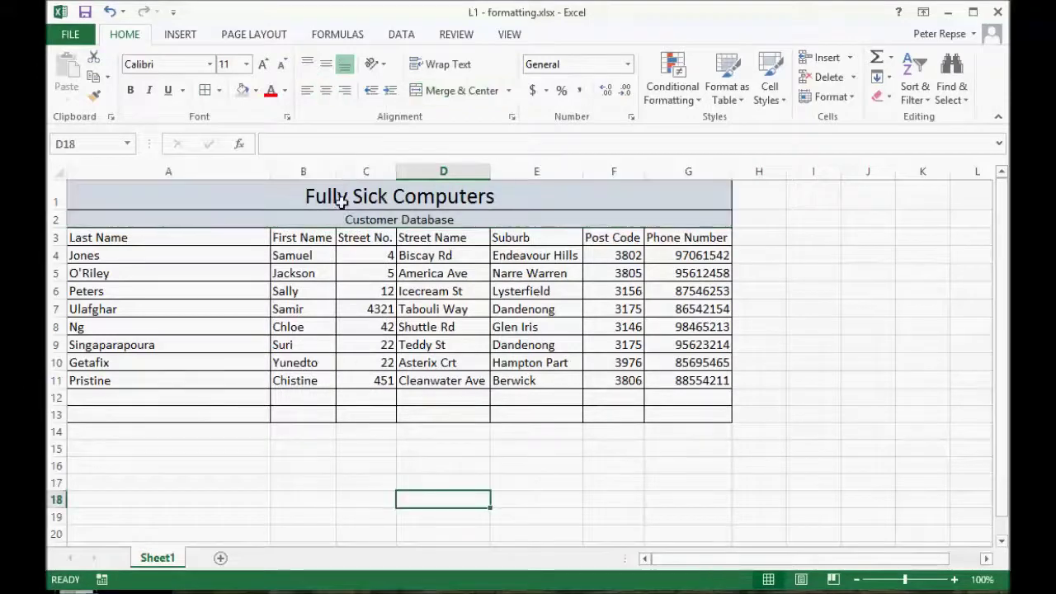
pyautogui.click(345, 198)
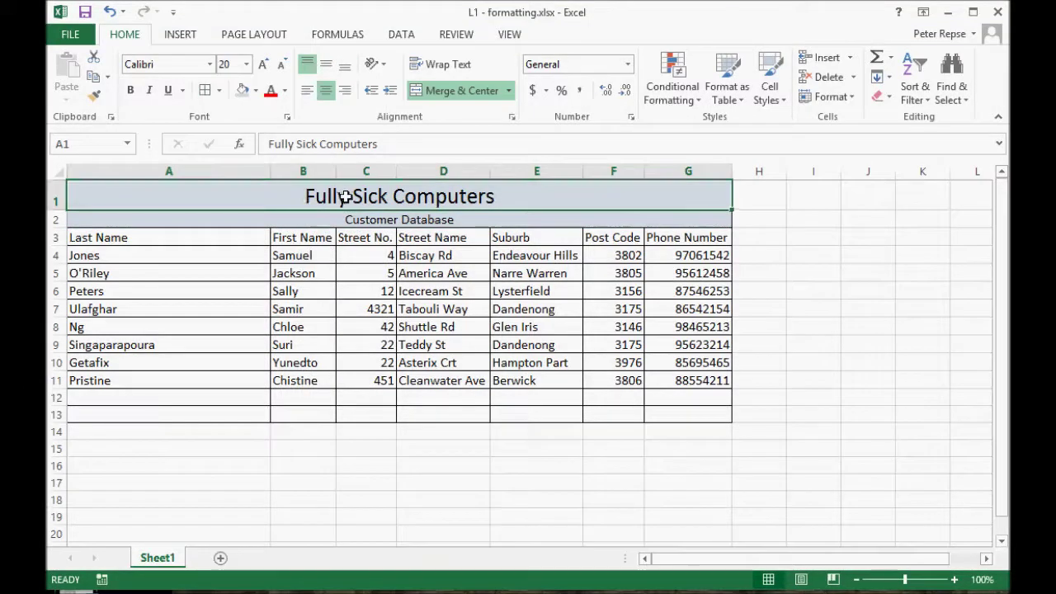
# Step: Set the Fully Sick Computers title to the Stencil font in red
pyautogui.click(210, 64)
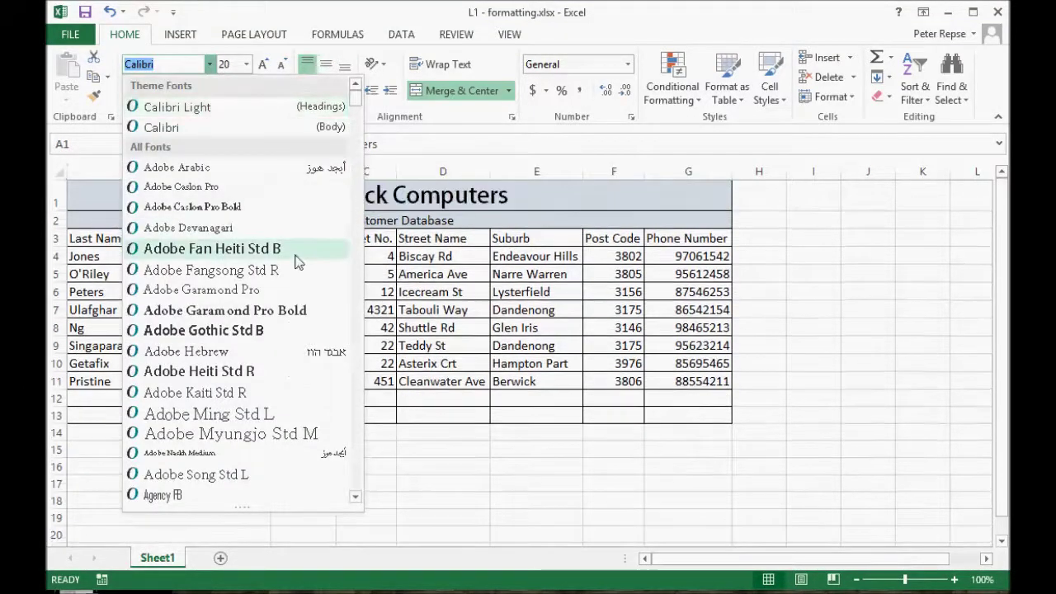
pyautogui.write('Stencil')
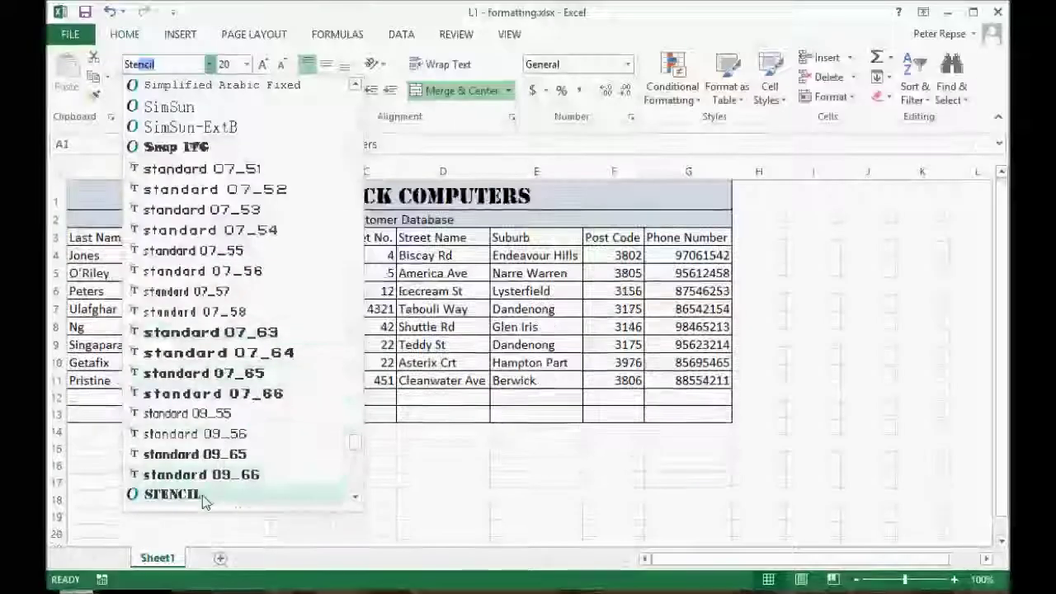
pyautogui.click(198, 496)
pyautogui.click(458, 495)
pyautogui.click(394, 191)
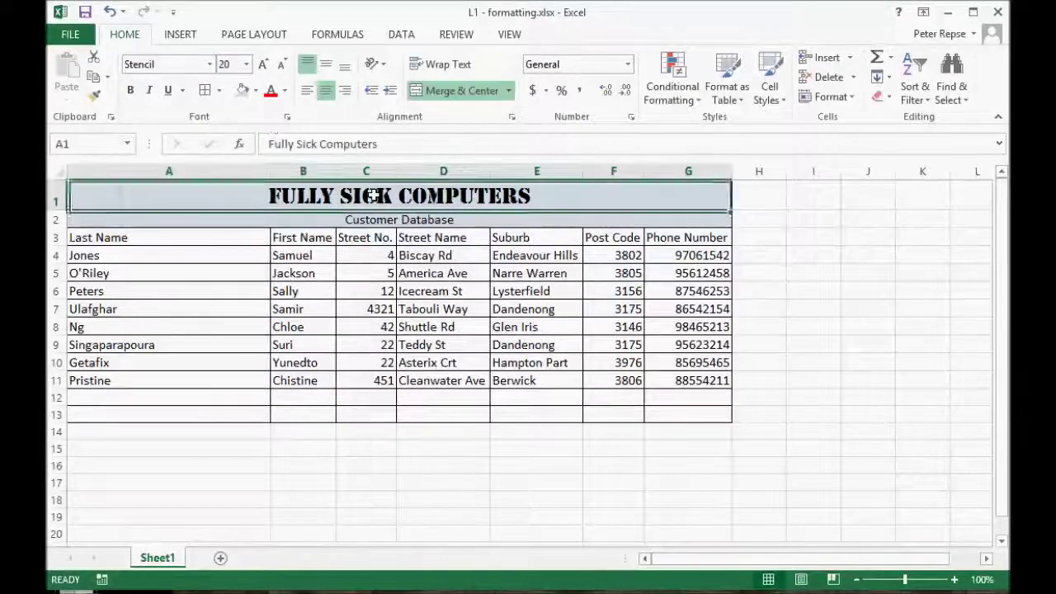
pyautogui.click(285, 91)
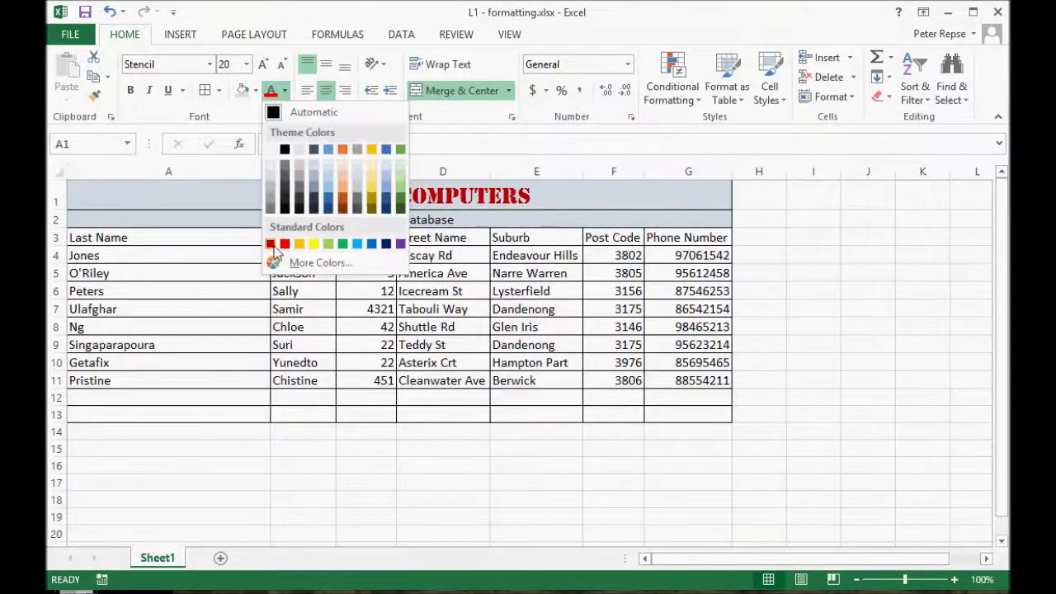
pyautogui.click(270, 244)
pyautogui.click(443, 465)
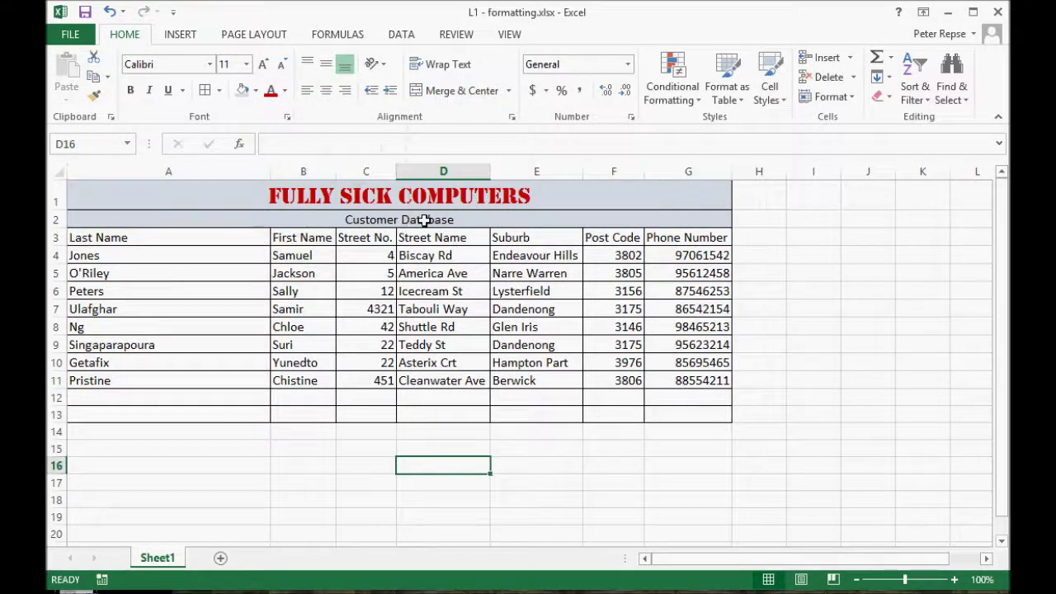
# Step: Enlarge the Customer Database subtitle to 16 pt and make it bold
pyautogui.click(374, 221)
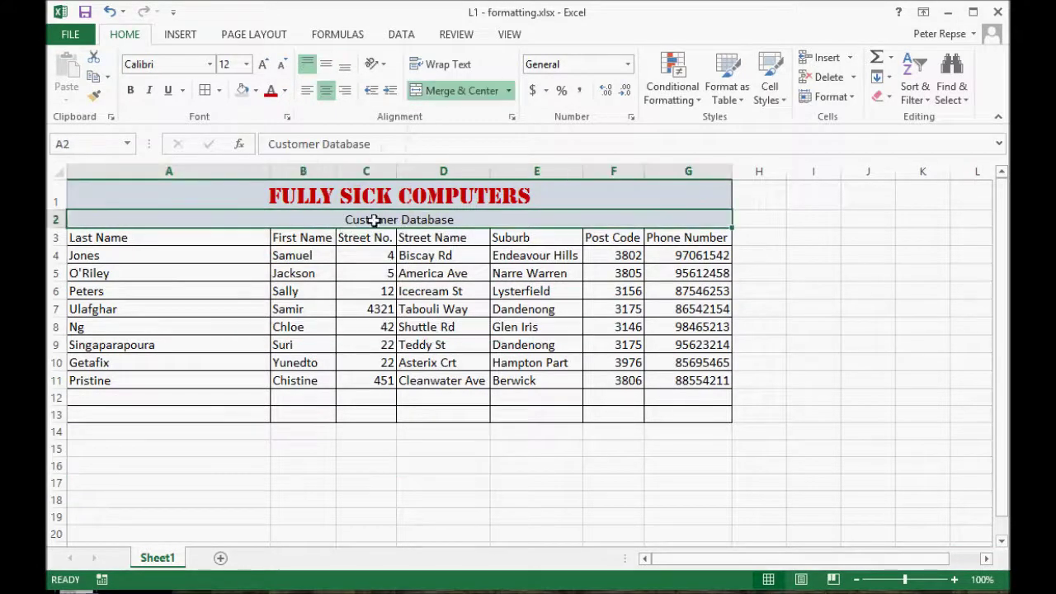
pyautogui.click(263, 64)
pyautogui.click(263, 64)
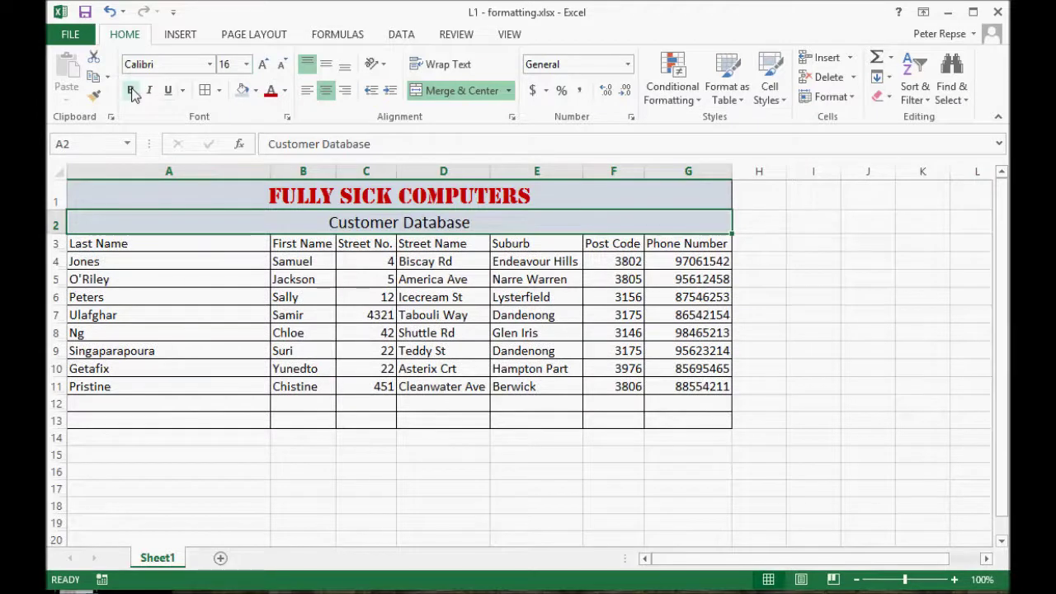
pyautogui.click(130, 91)
pyautogui.click(359, 195)
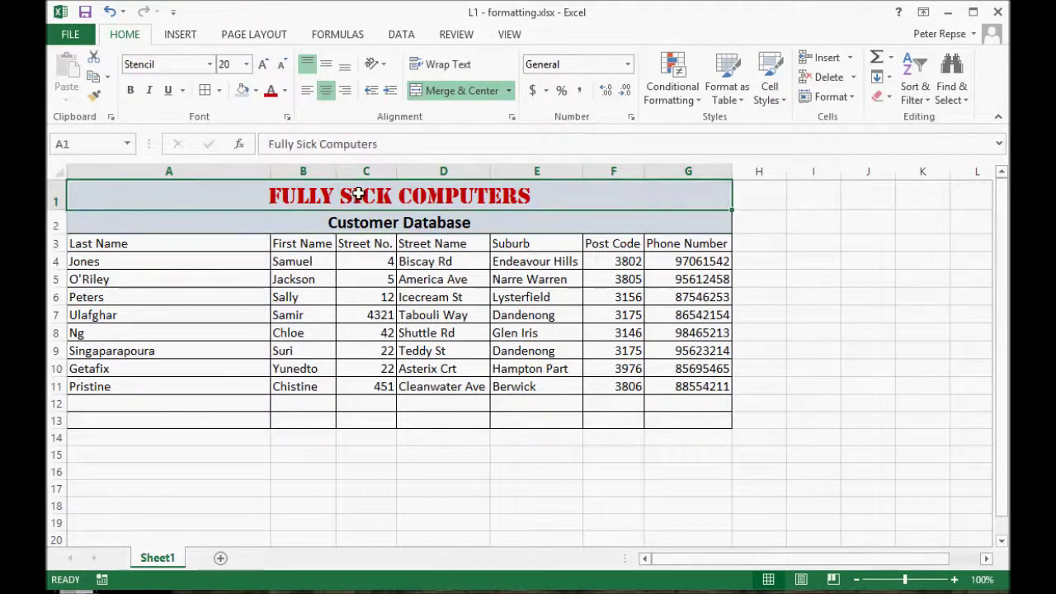
pyautogui.click(360, 220)
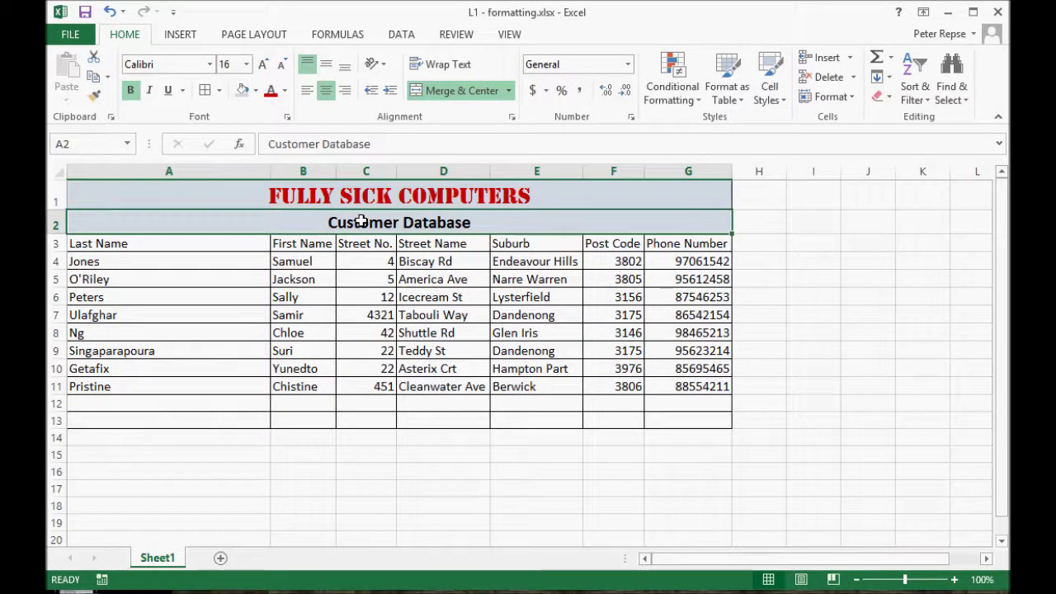
pyautogui.moveTo(101, 245); pyautogui.dragTo(660, 244)
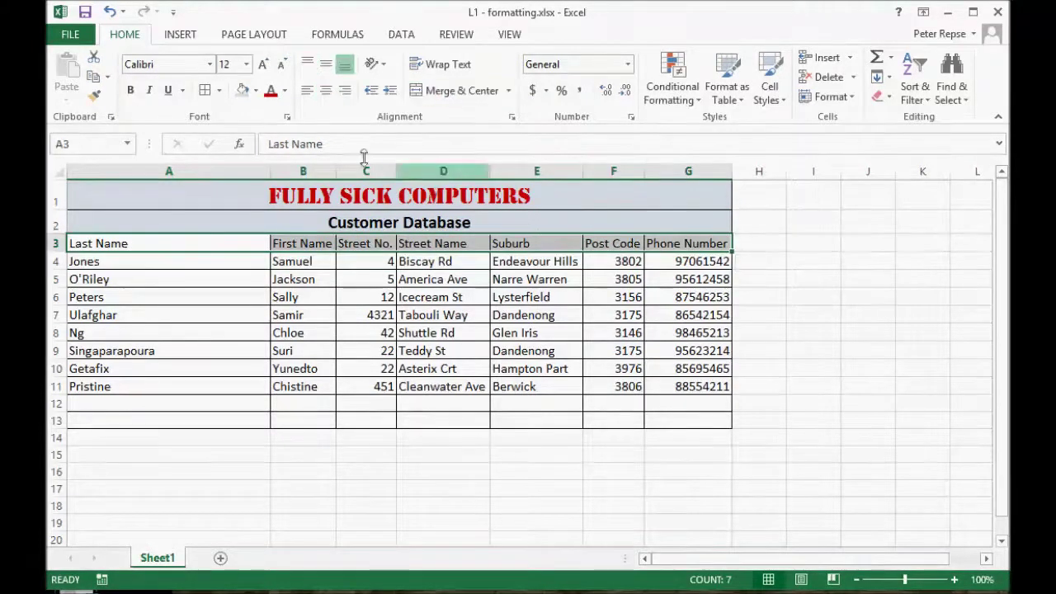
# Step: Bold the row 3 headings and narrow column A to fit the last names
pyautogui.click(130, 90)
pyautogui.click(303, 488)
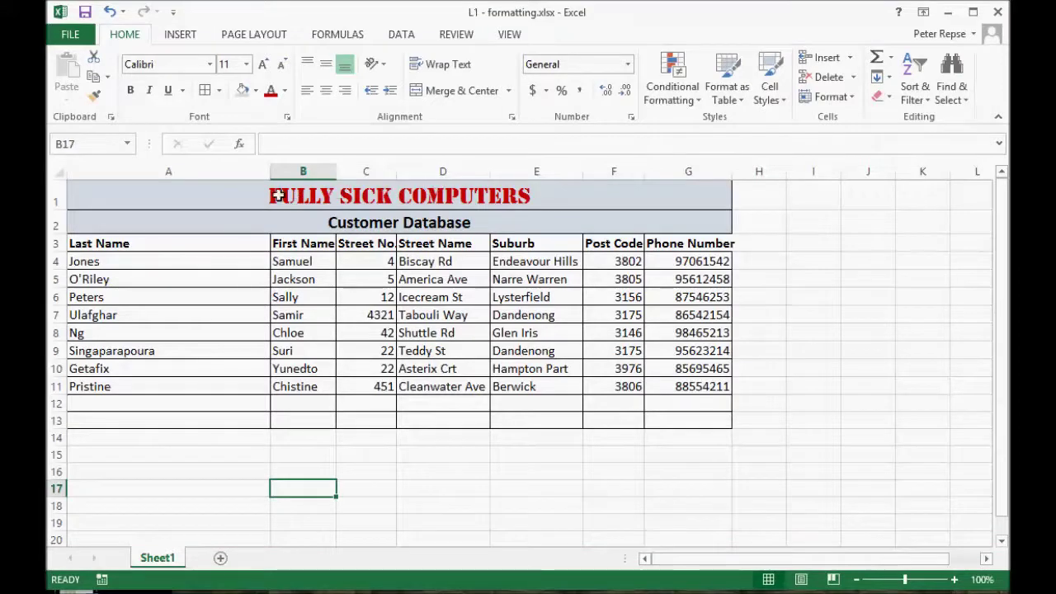
pyautogui.moveTo(272, 171); pyautogui.dragTo(161, 193)
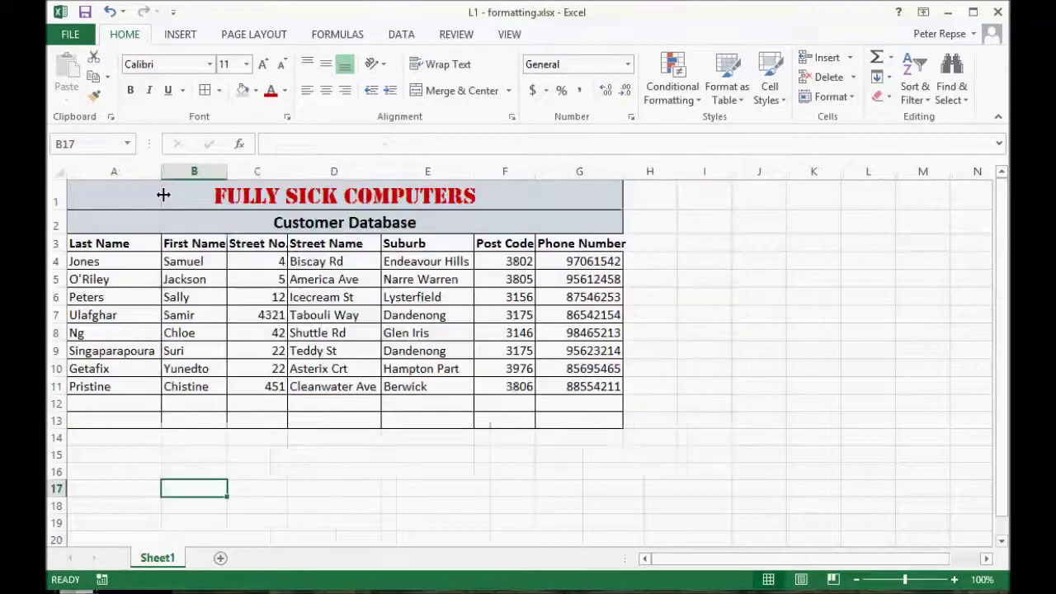
pyautogui.click(683, 294)
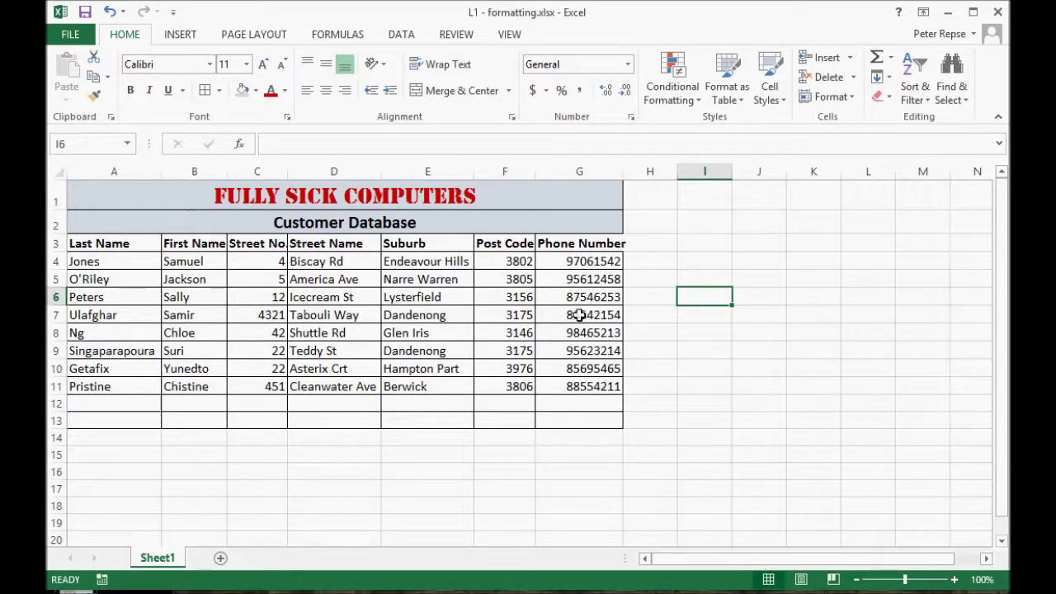
# Step: Widen columns G and C so Phone Number and Street No. fit
pyautogui.click(810, 385)
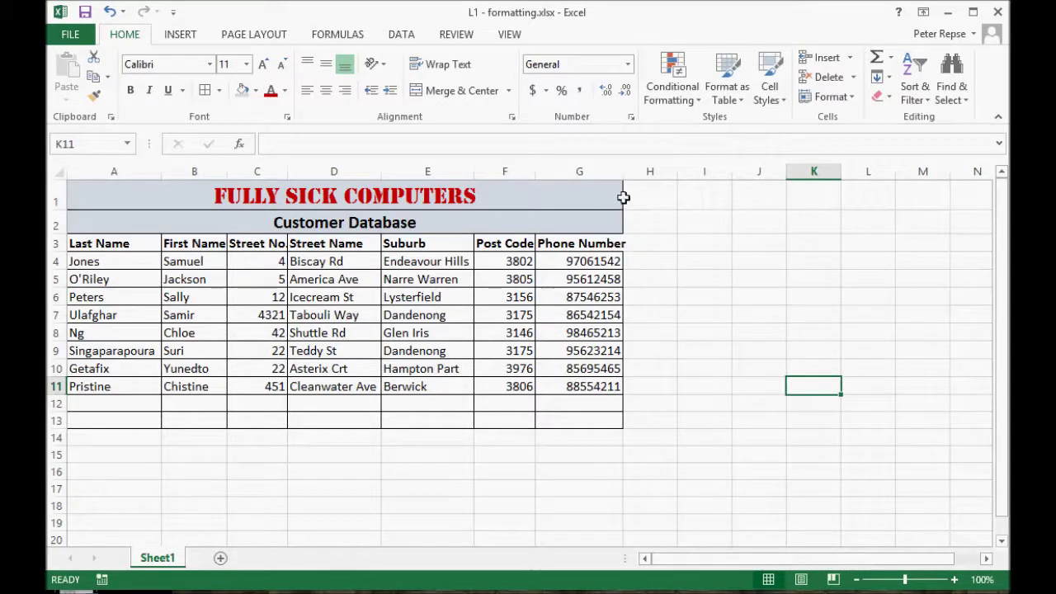
pyautogui.moveTo(623, 172); pyautogui.dragTo(633, 172)
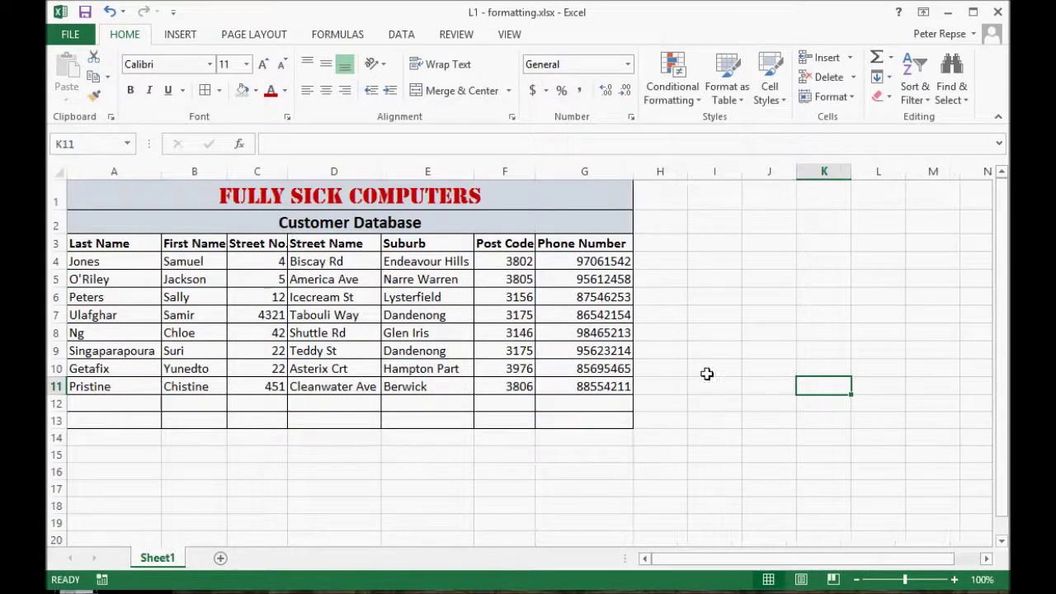
pyautogui.click(681, 449)
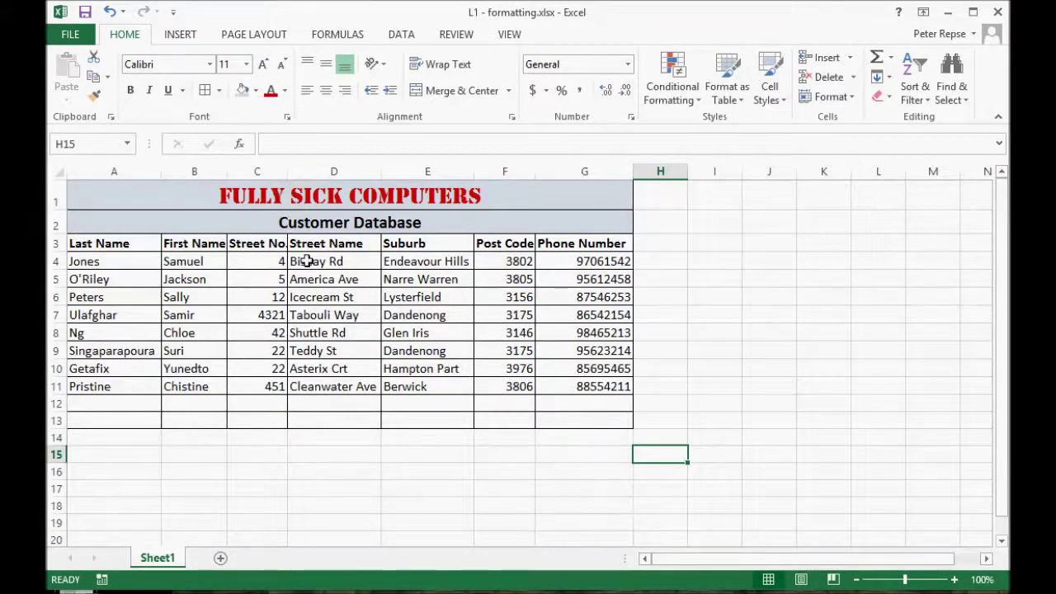
pyautogui.moveTo(288, 175); pyautogui.dragTo(292, 174)
pyautogui.click(395, 452)
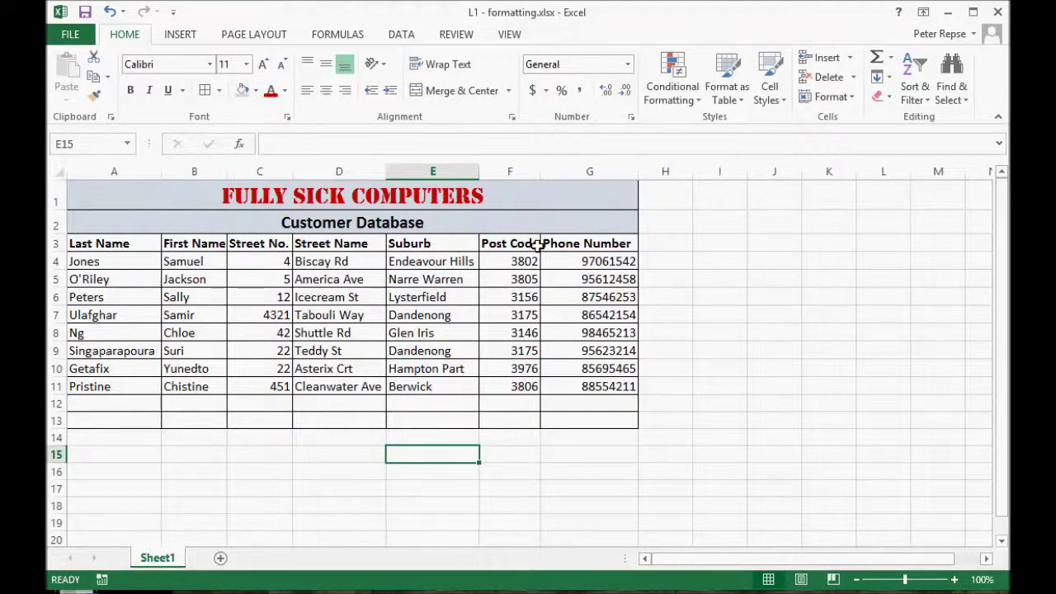
# Step: Make row 3 taller and wrap the Phone Number heading, narrowing column G to match
pyautogui.click(597, 242)
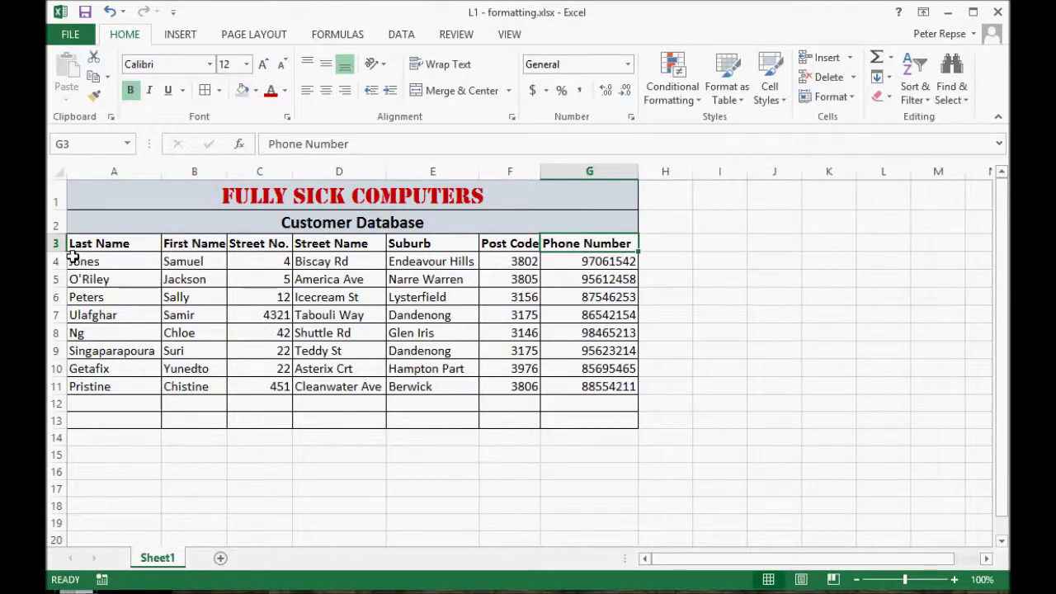
pyautogui.moveTo(61, 252); pyautogui.dragTo(61, 267)
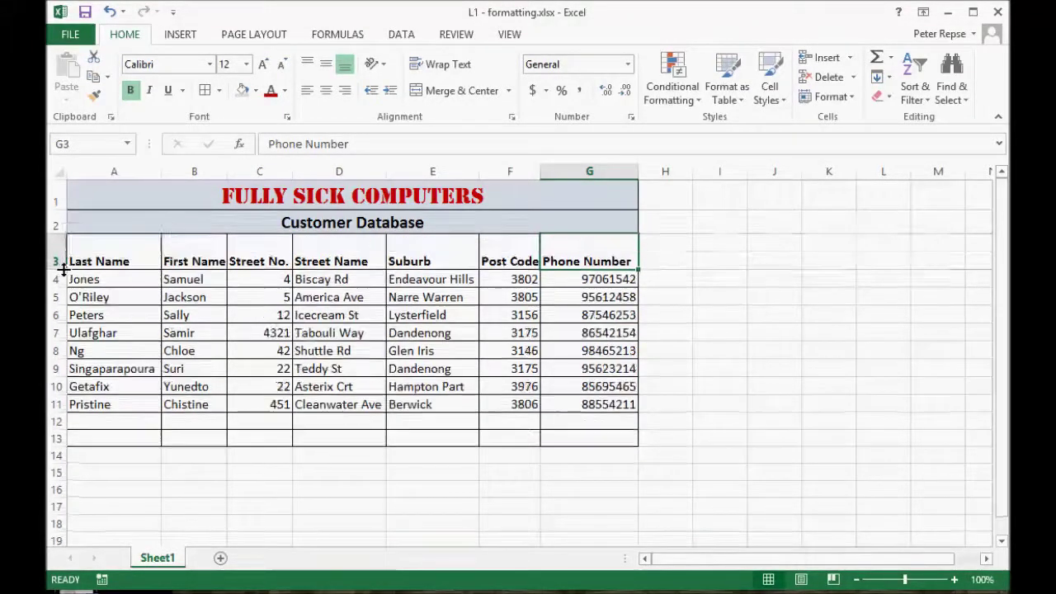
pyautogui.click(443, 67)
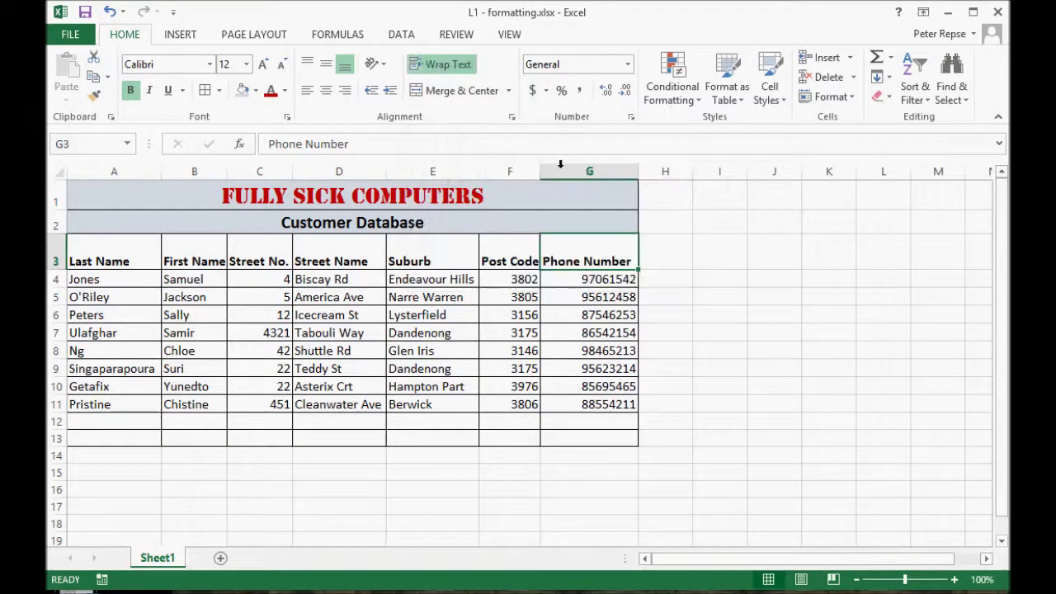
pyautogui.moveTo(639, 172); pyautogui.dragTo(614, 179)
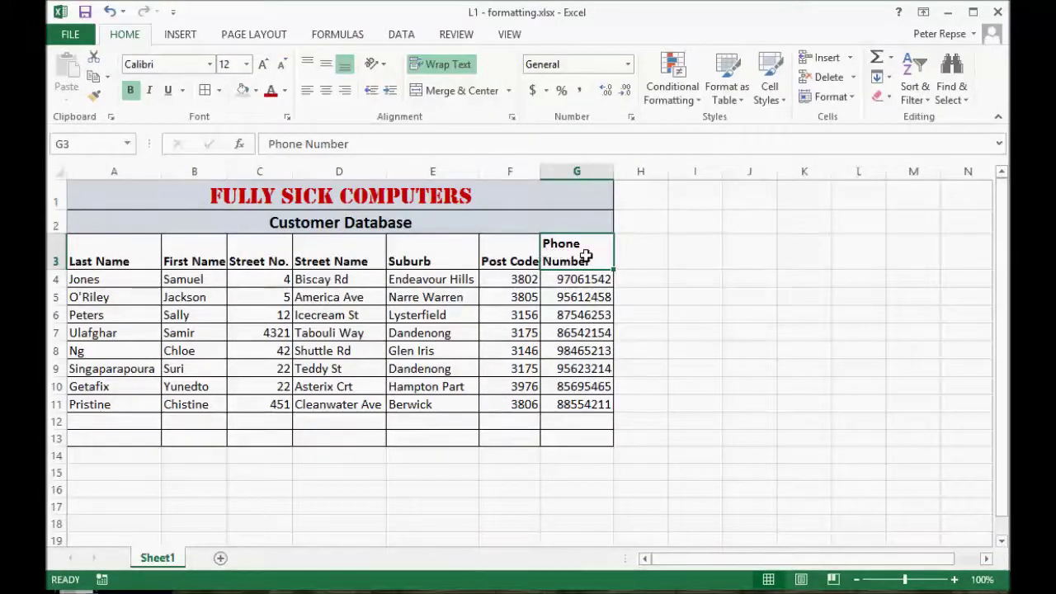
pyautogui.click(703, 295)
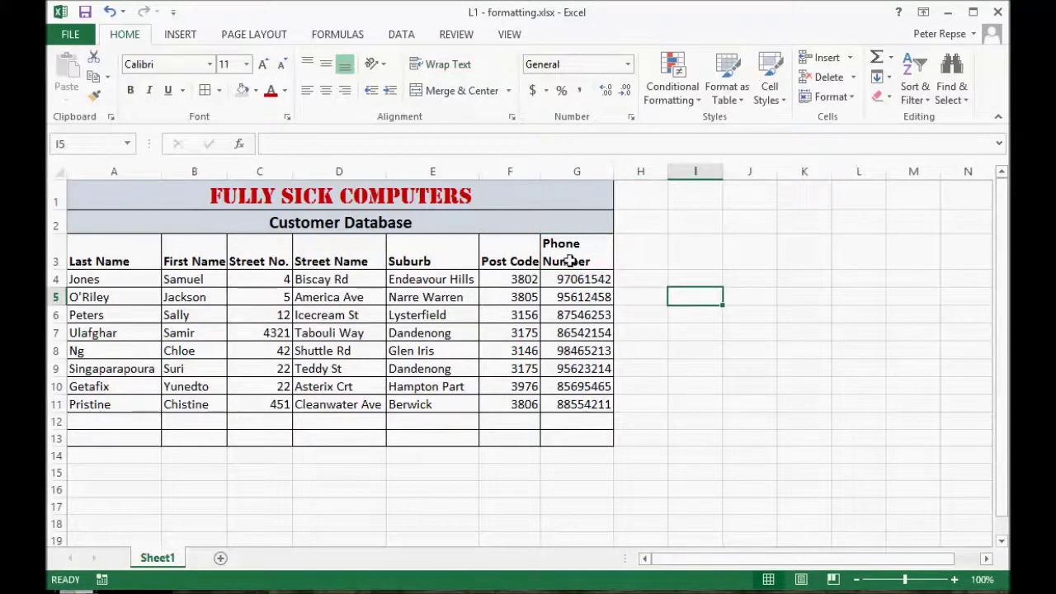
# Step: Wrap the Post Code heading onto two lines and narrow column F to fit
pyautogui.moveTo(537, 179)
pyautogui.mouseDown()
pyautogui.moveTo(512, 177)
pyautogui.moveTo(539, 173)
pyautogui.mouseUp()
pyautogui.click(525, 251)
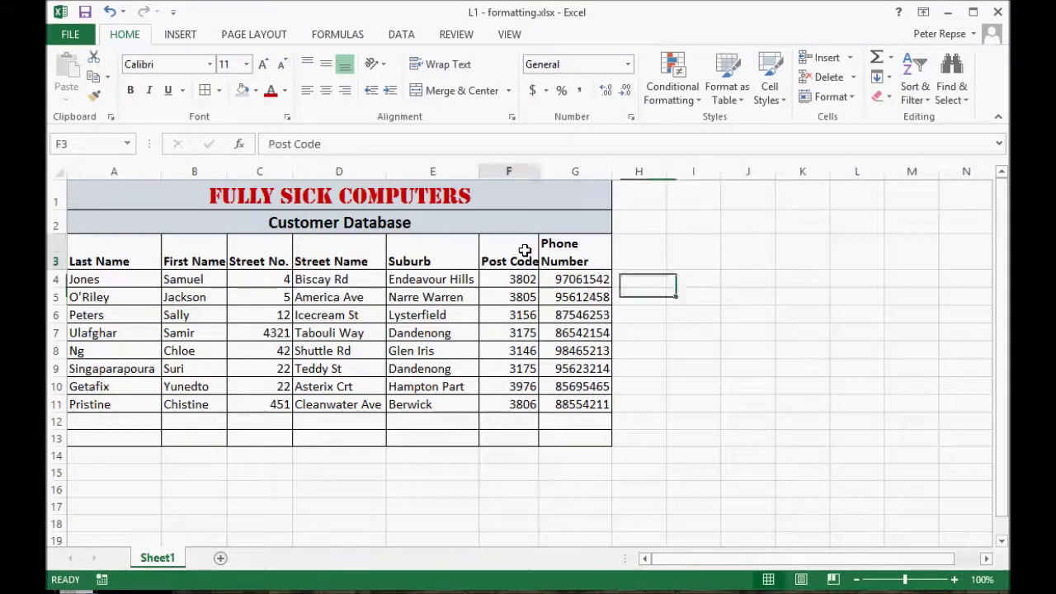
pyautogui.click(442, 64)
pyautogui.moveTo(538, 172); pyautogui.dragTo(519, 176)
pyautogui.click(711, 299)
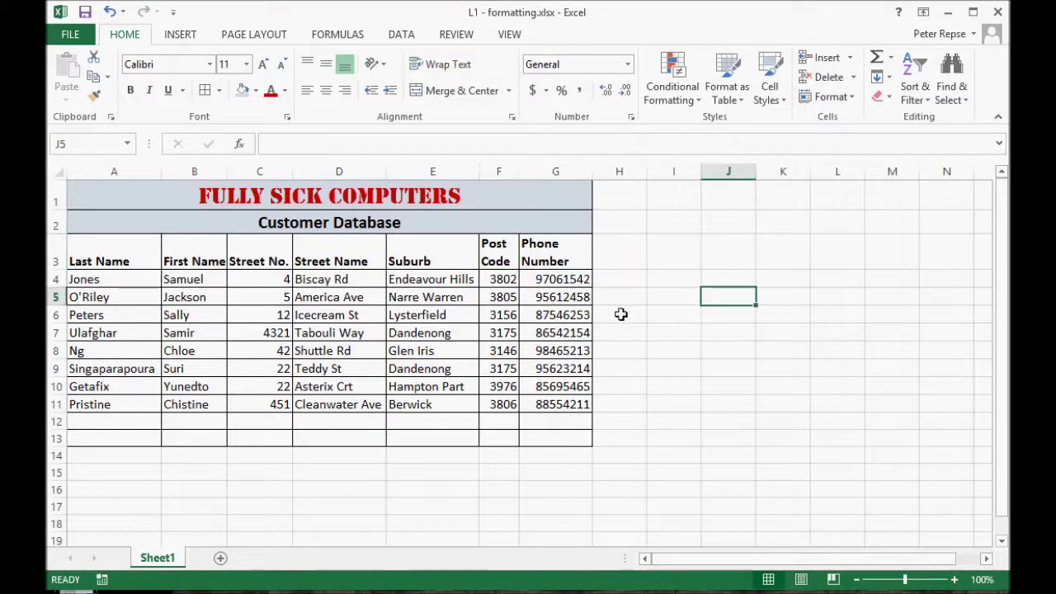
pyautogui.click(667, 399)
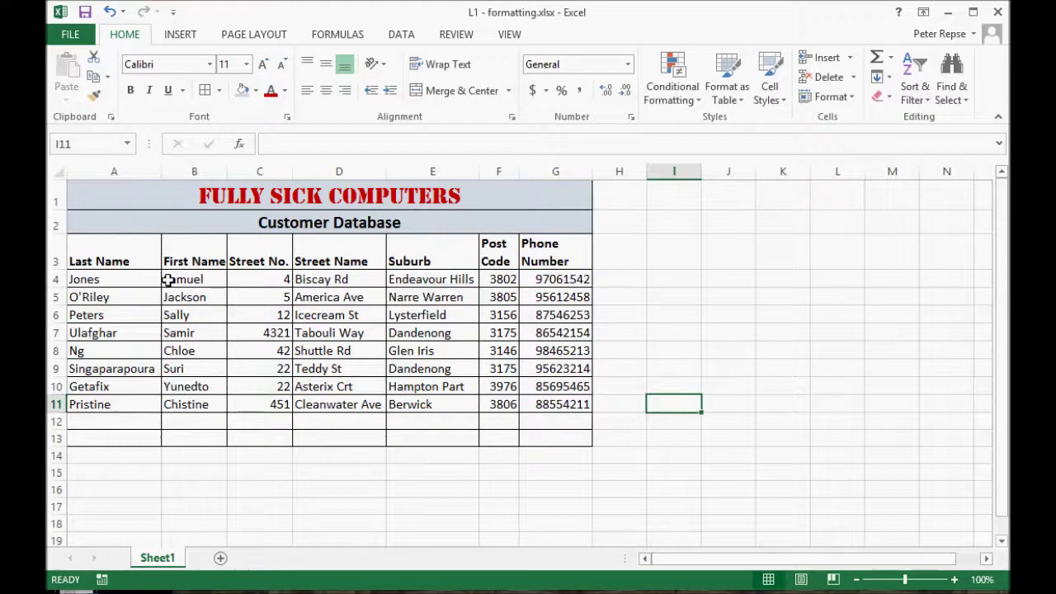